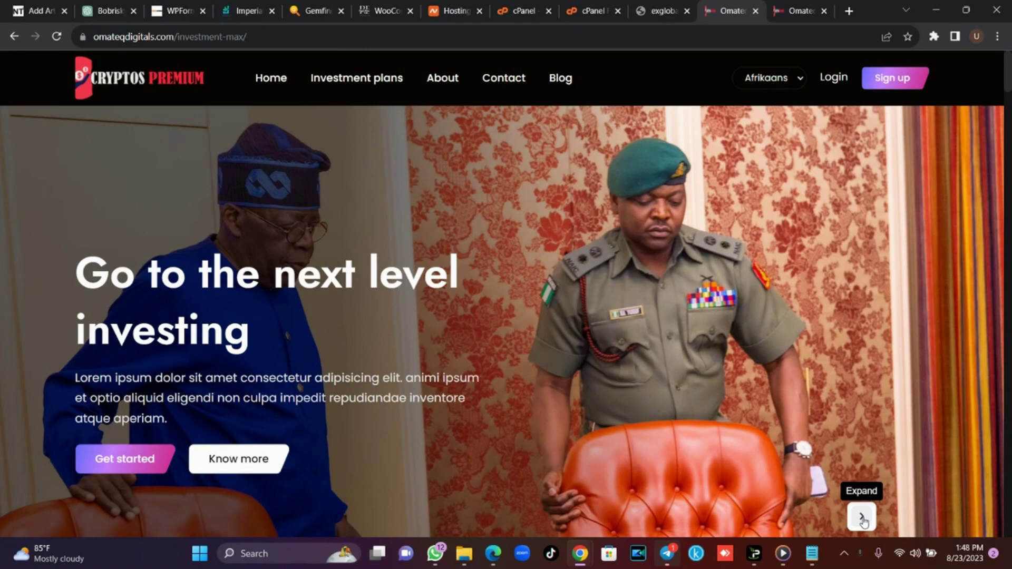
Step: Switch to the last browser tab, where the reset-password form already has the admin email filled in
left_click(804, 4)
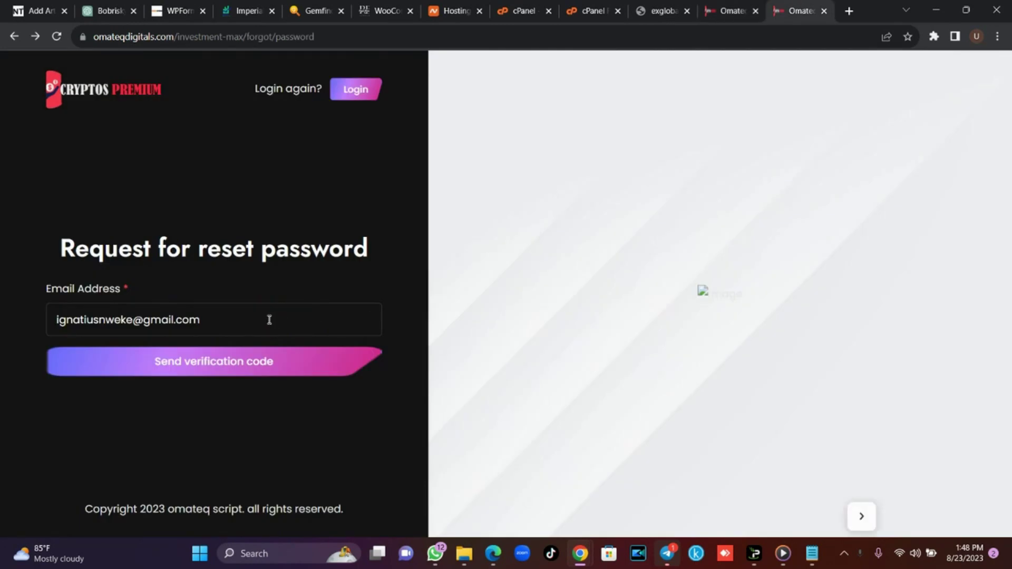
Step: Request a password-reset verification code for the entered admin email
left_click(245, 361)
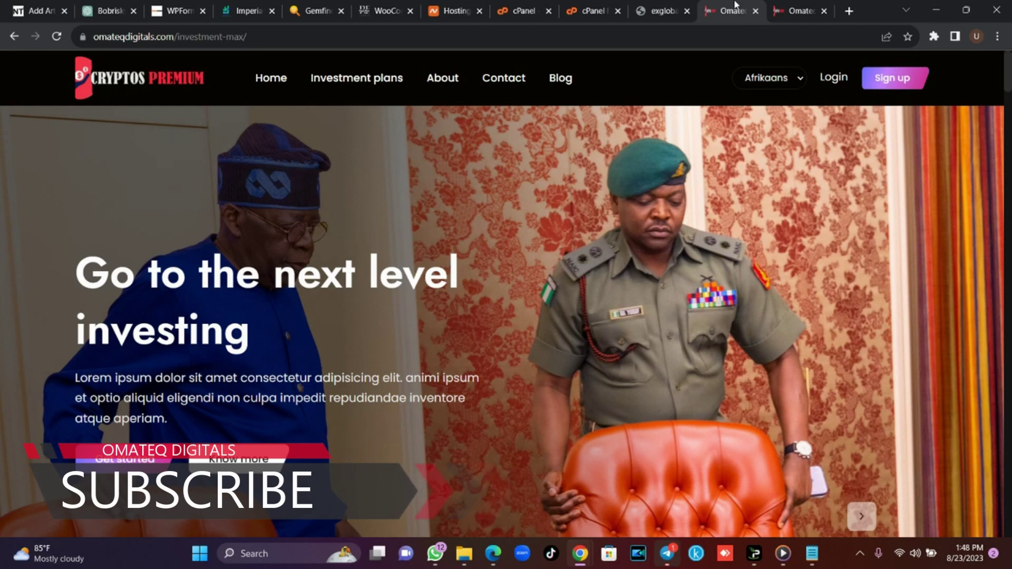
Step: Inspect the reset page's 500 Internal Server Error, go back home, and select the address bar
left_click(781, 5)
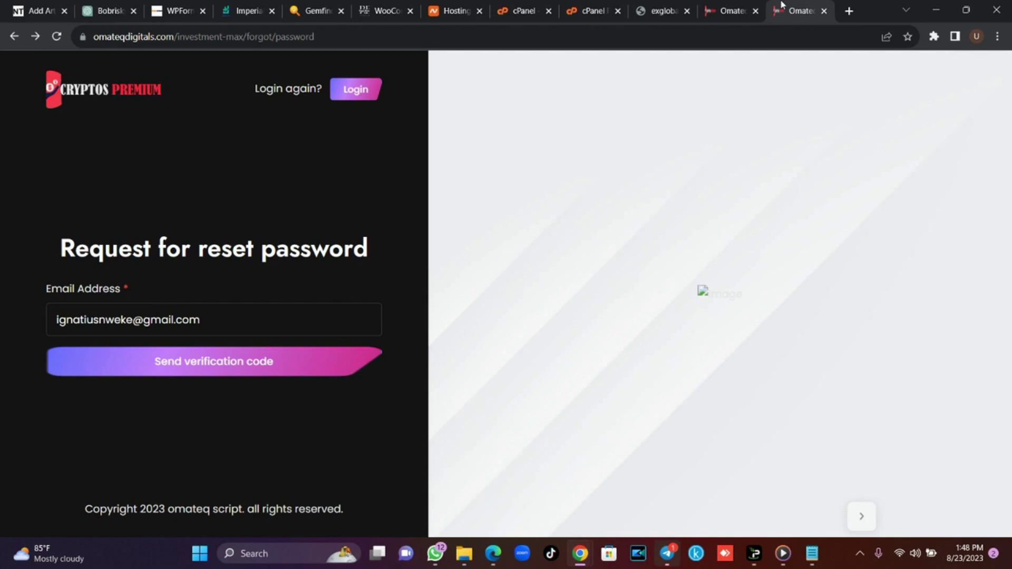
left_click(747, 4)
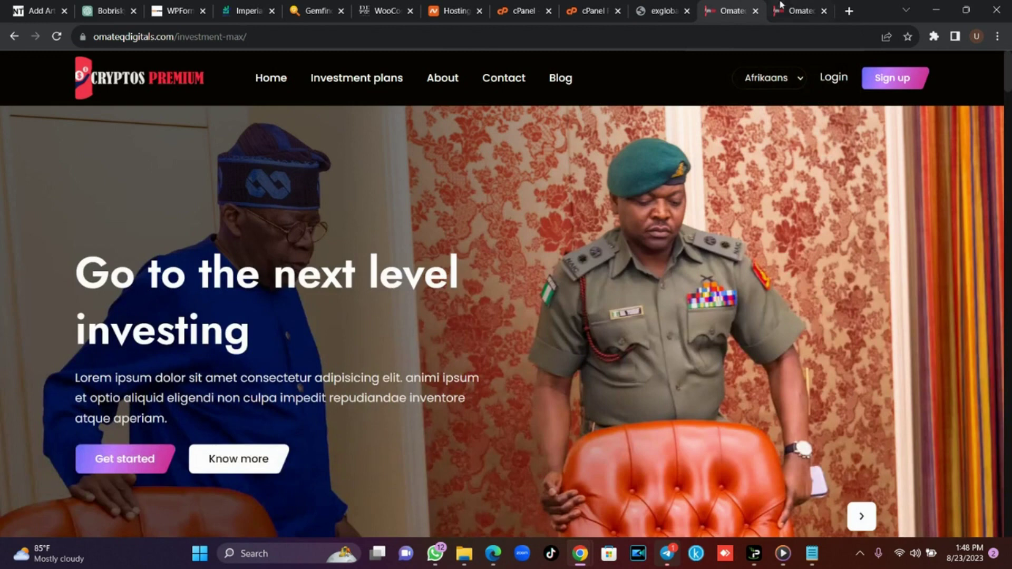
left_click(783, 4)
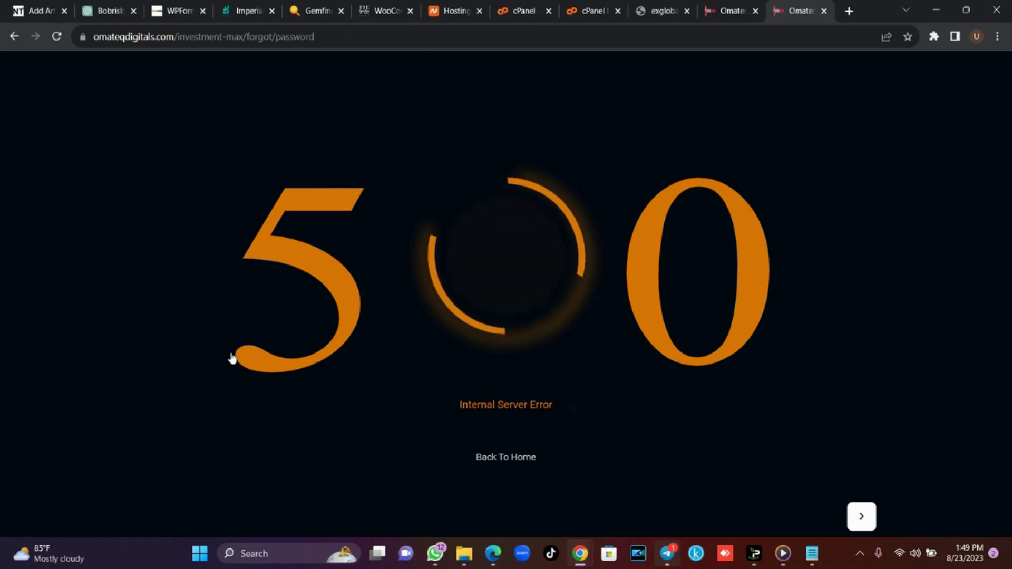
left_click(524, 459)
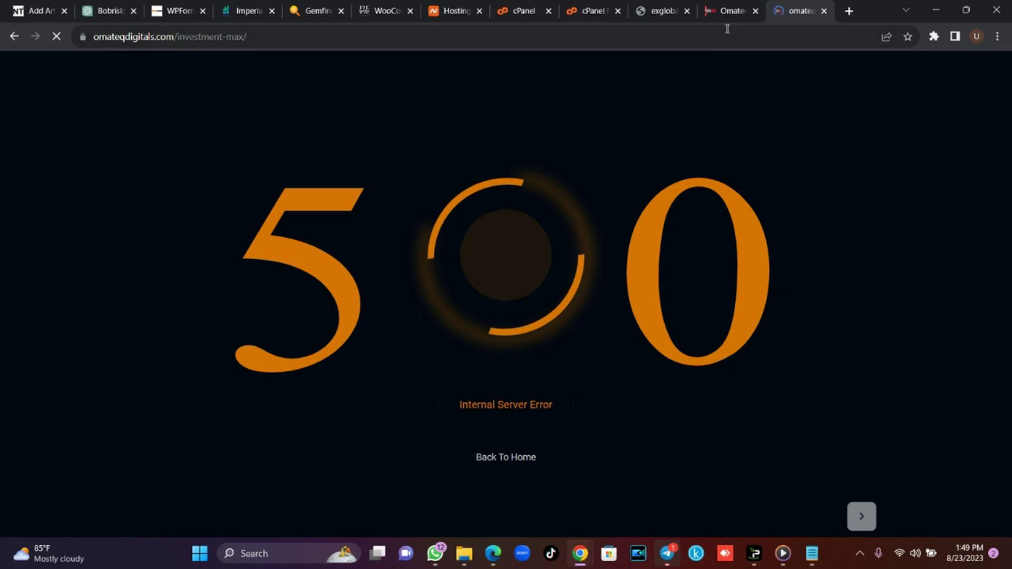
left_click(729, 11)
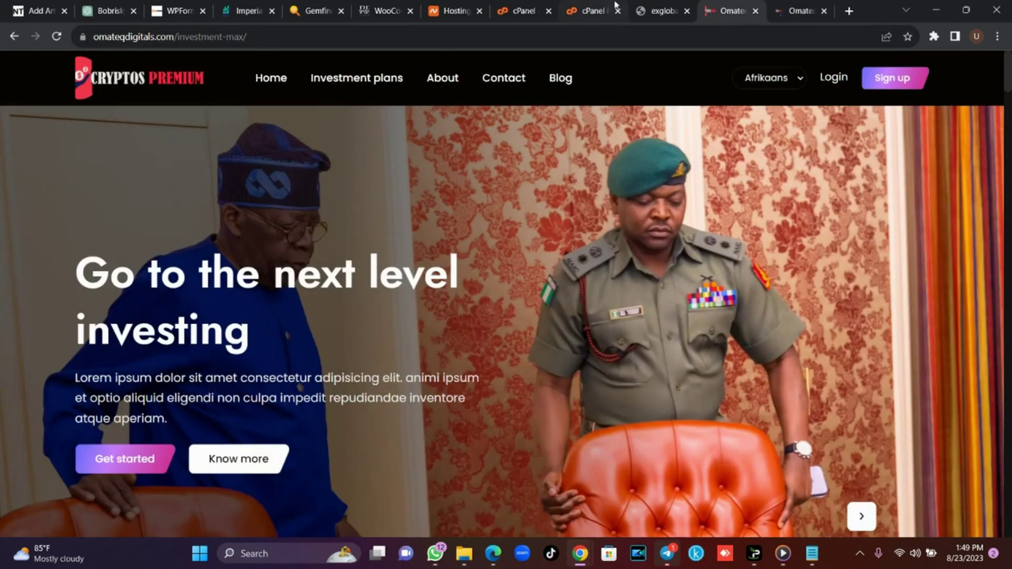
left_click(437, 33)
Step: Append 'admin' to the site URL to load the Sign In To Admin page
left_click(437, 34)
type("admin")
key("Return")
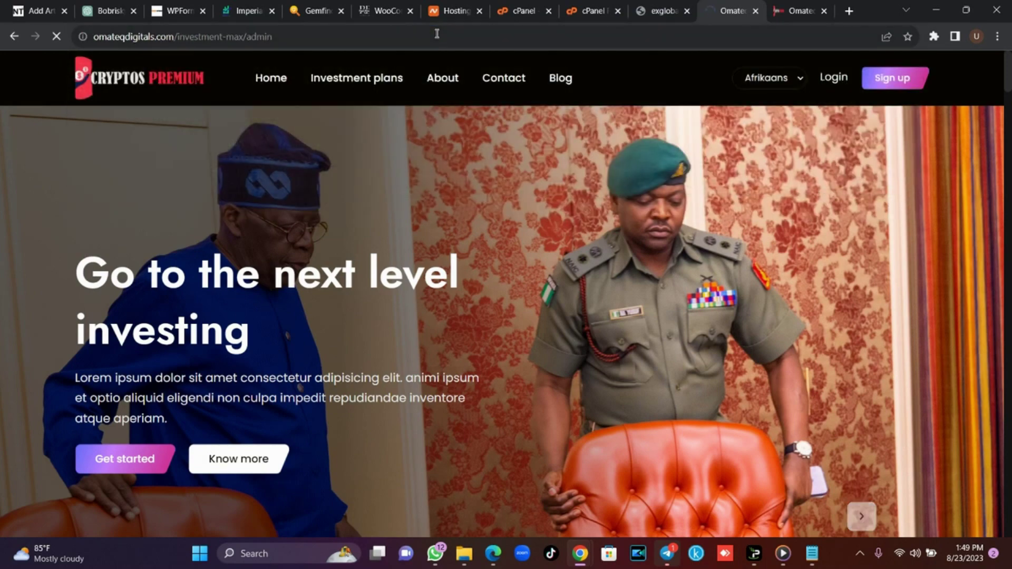
left_click(786, 7)
left_click(735, 7)
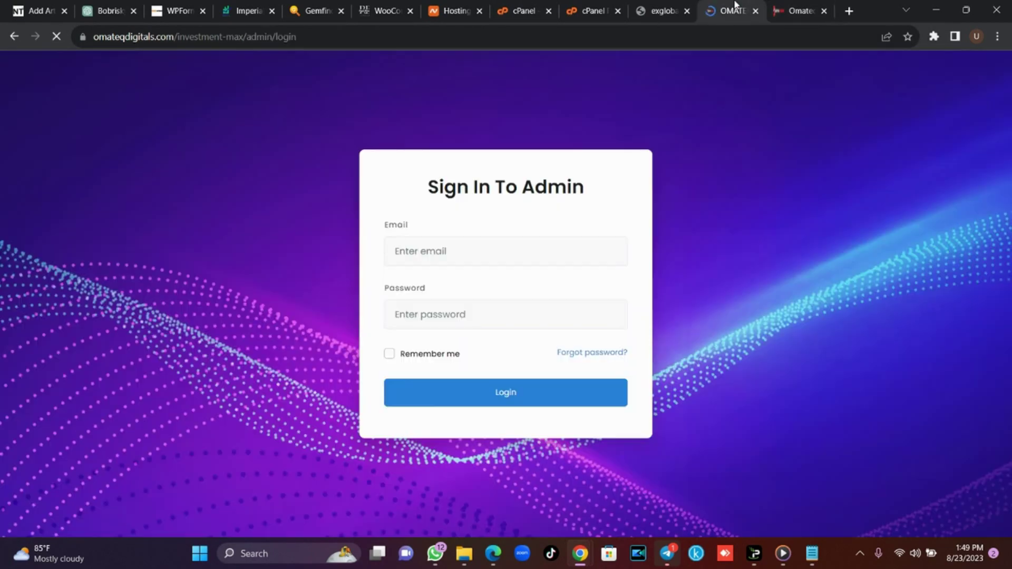
Step: Enter the saved support email and the account password in the admin sign-in form
left_click(446, 245)
left_click(529, 338)
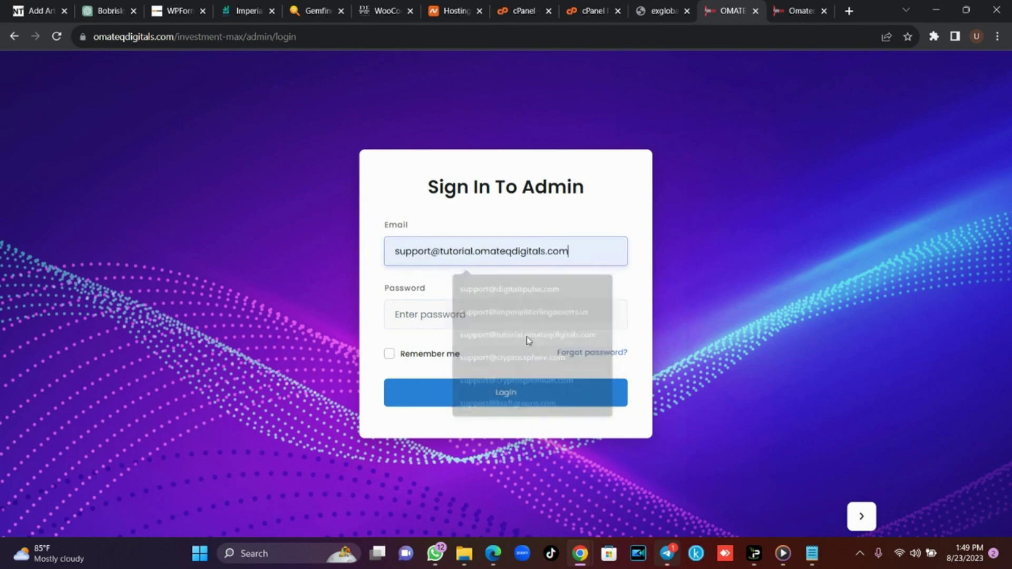
left_click(501, 320)
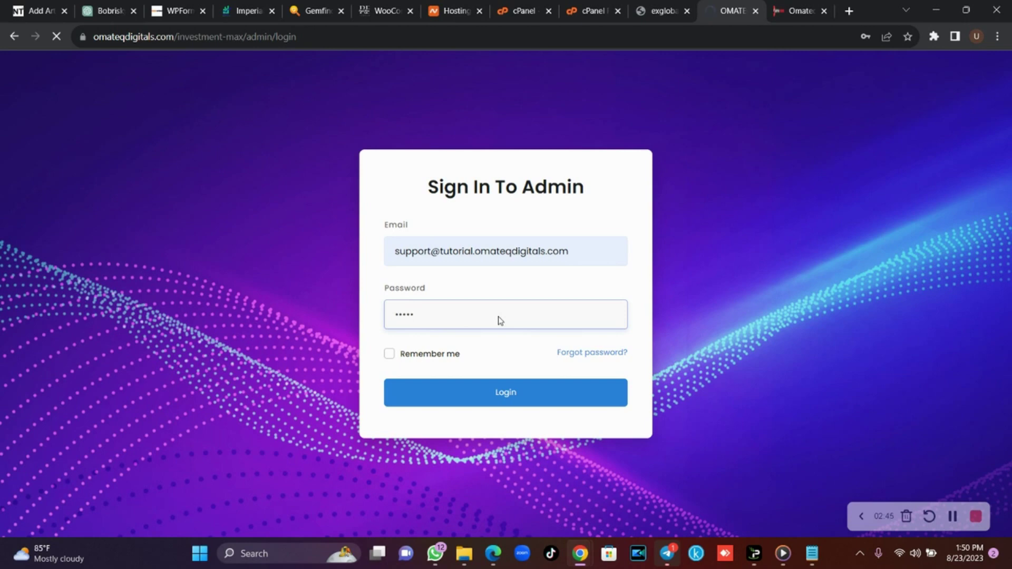
key("ctrl+Tab")
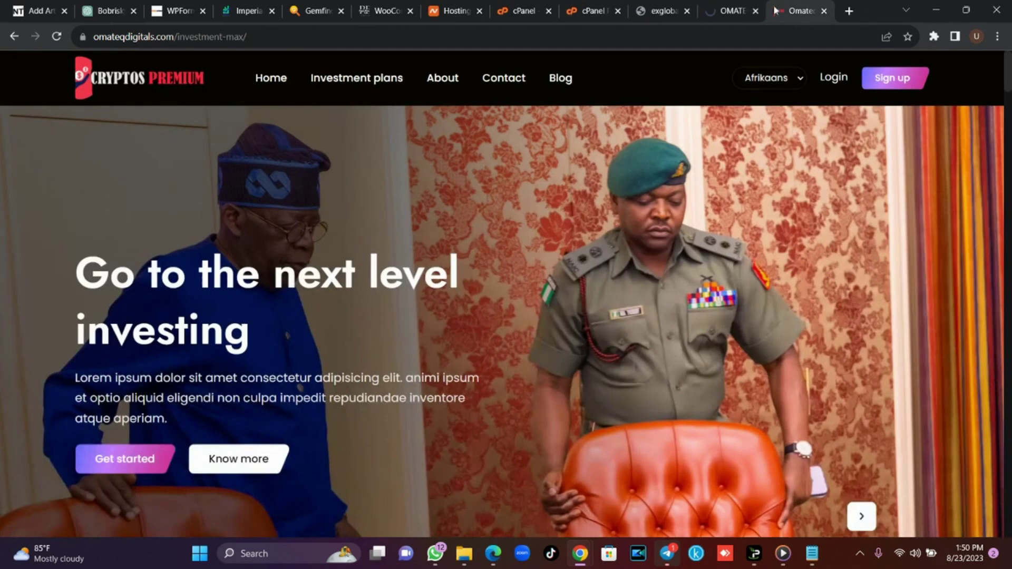
Step: Log in to reach the admin Dashboard showing 3 users, 0.00 USD invested and 17 gateways
left_click(843, 89)
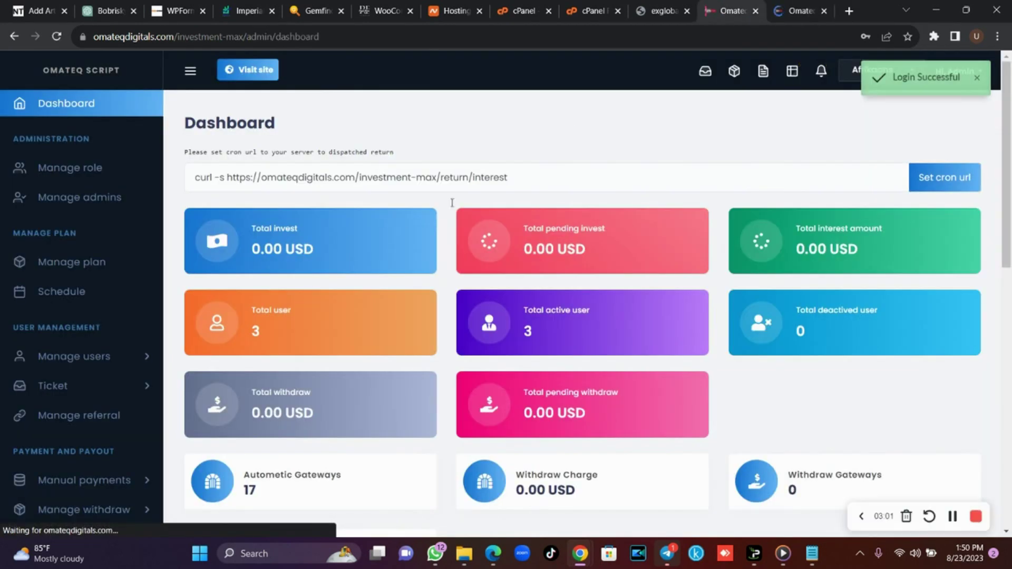
left_click(406, 228)
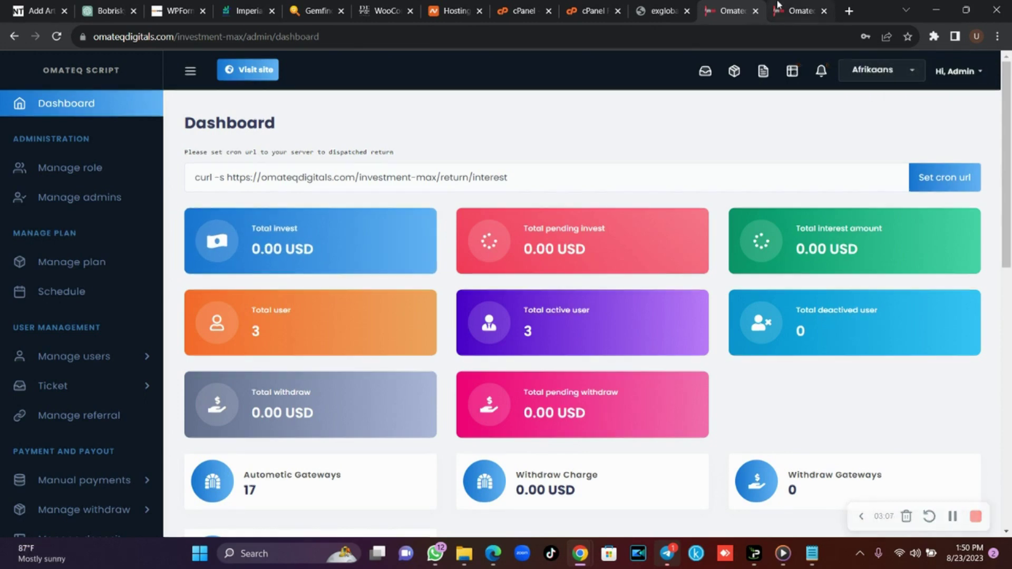
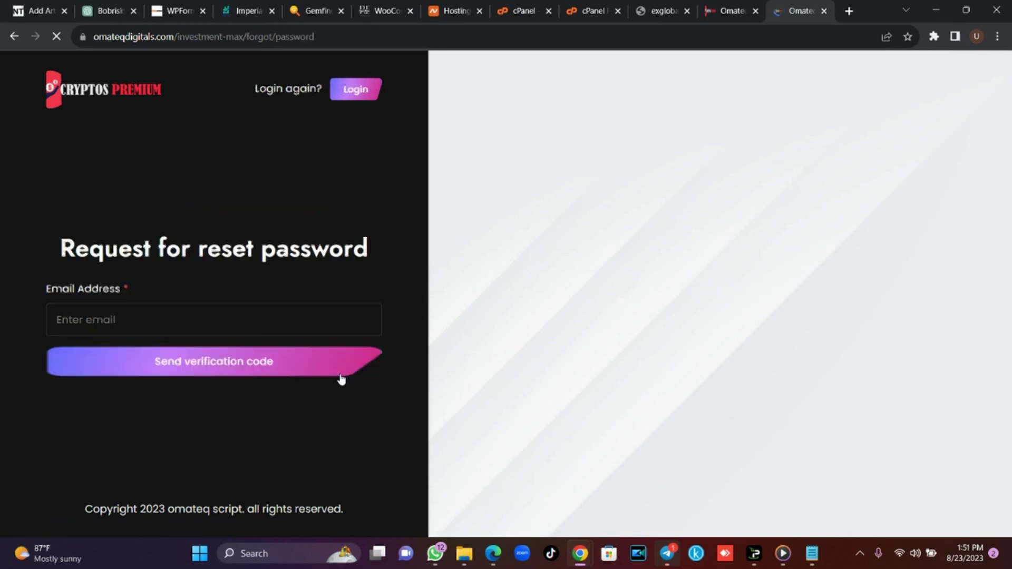
Step: Submit the reset form with the saved e-mail, get the 500 error, and return to cPanel File Manager
left_click(251, 330)
left_click(240, 359)
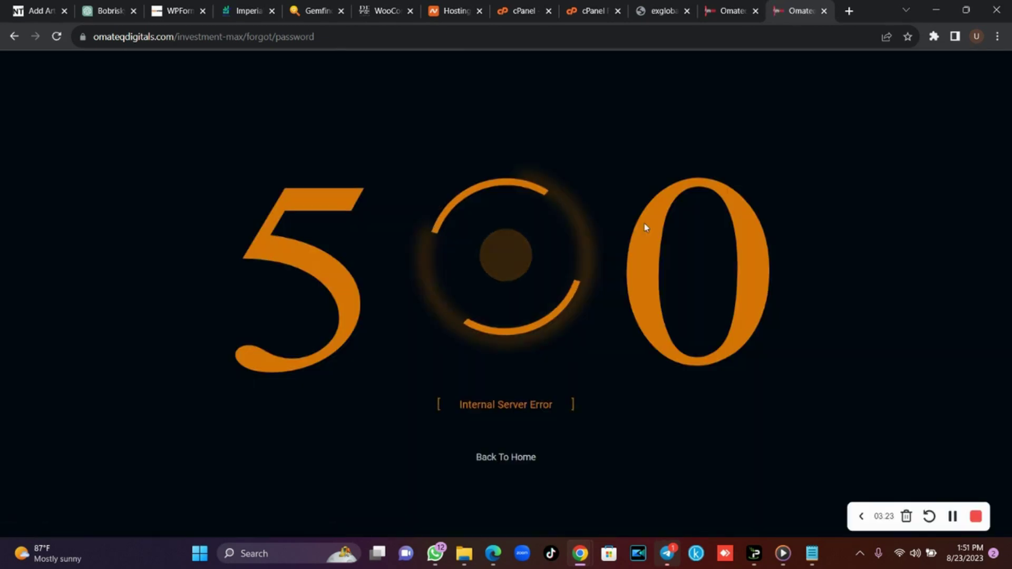
left_click(722, 14)
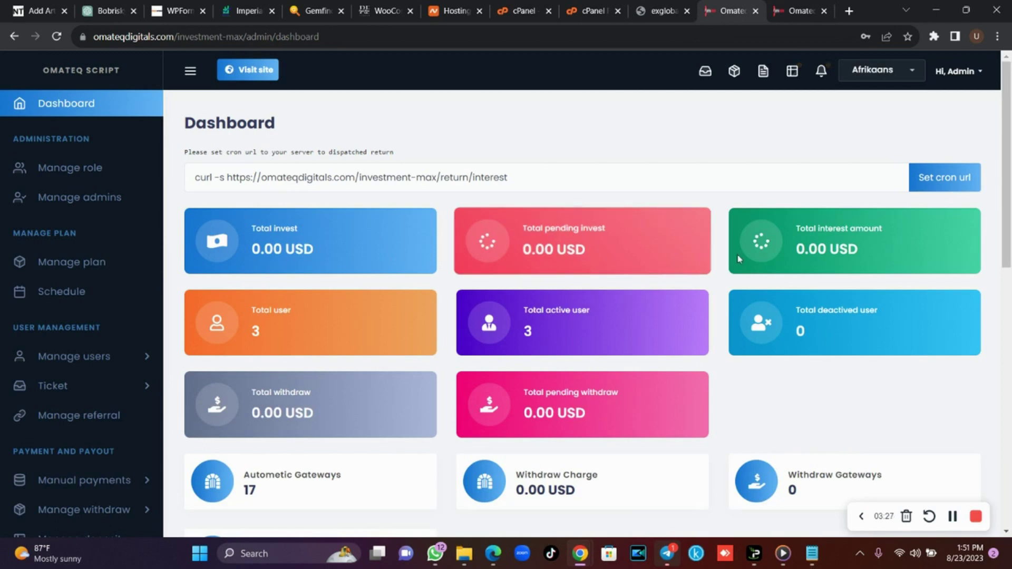
left_click(599, 7)
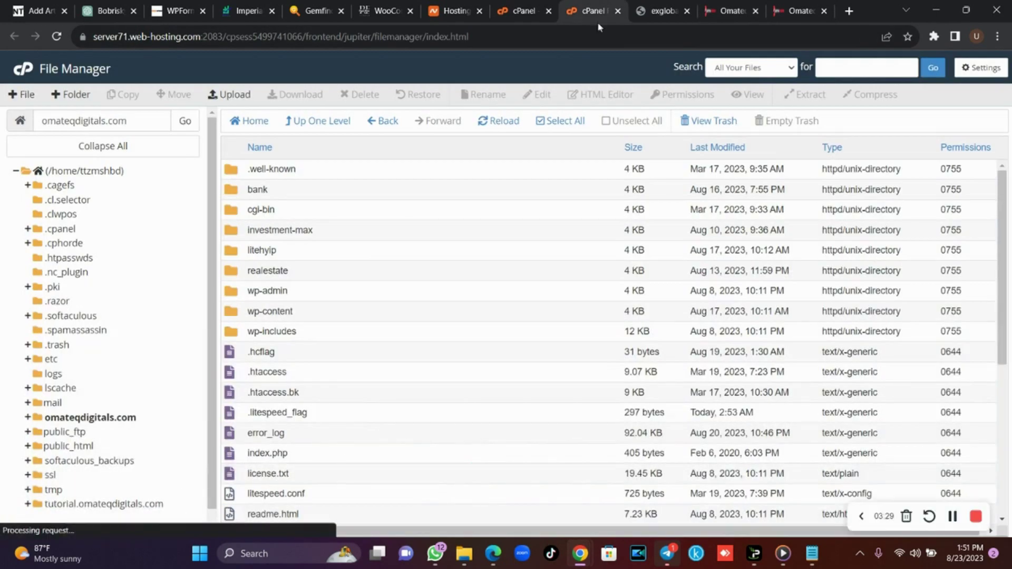
Step: From the cPanel home page, open Email Accounts under the Email section
left_click(516, 8)
left_click_drag(1010, 153, 1010, 228)
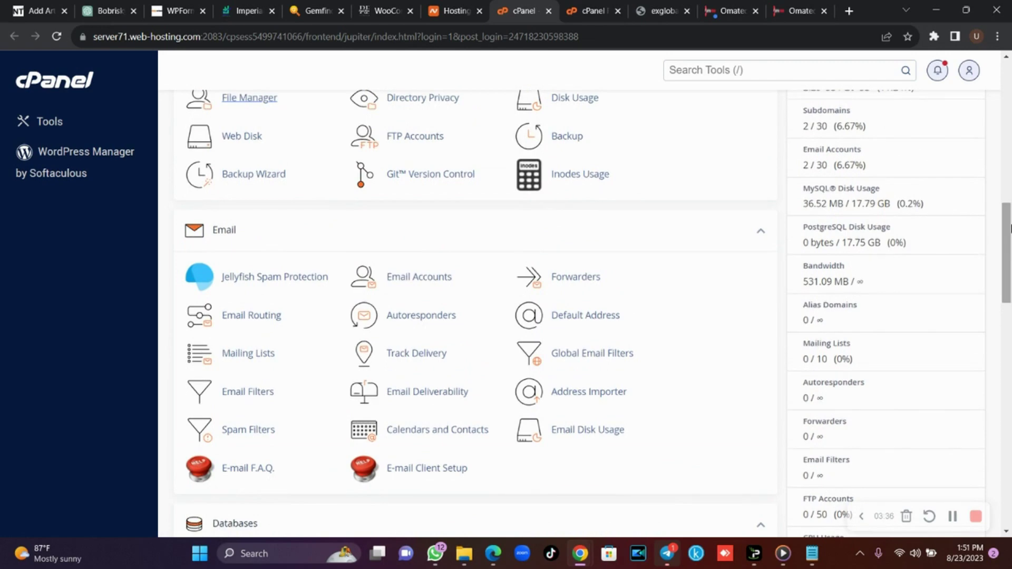
left_click(426, 280)
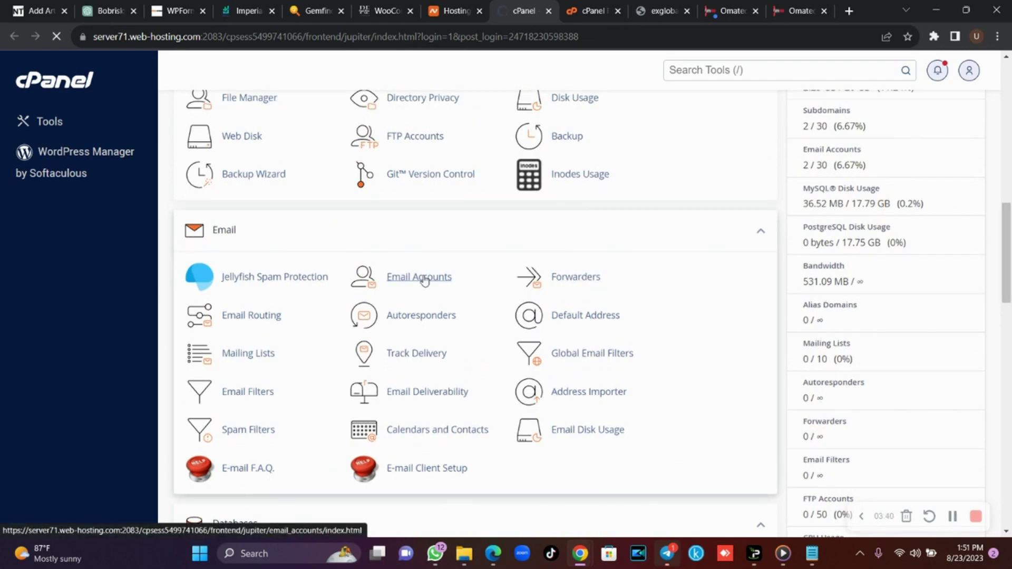
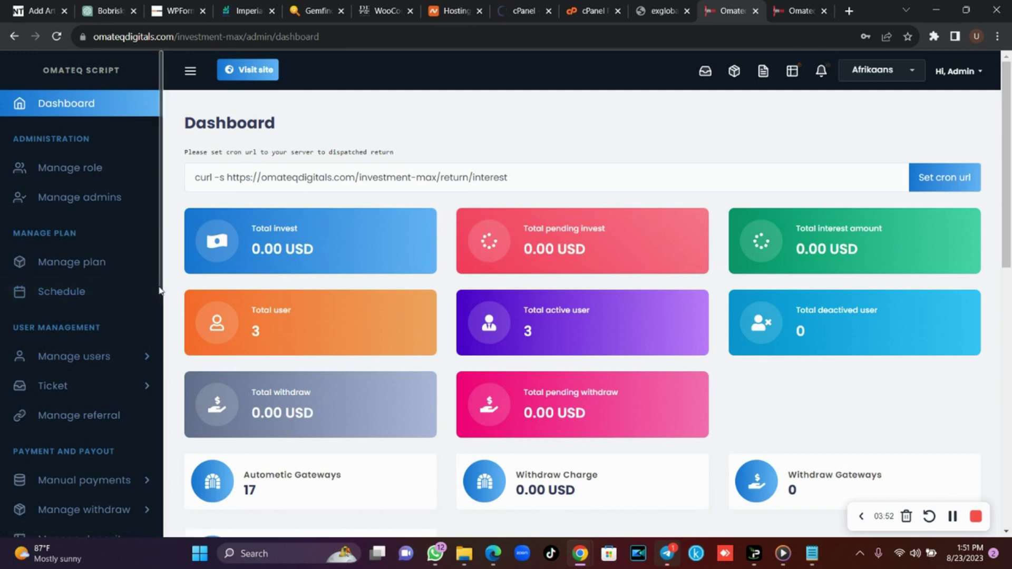
Step: Scroll the sidebar, expand Email manager and open its Email configure page
scroll(158, 348, "down", 1)
scroll(158, 348, "down", 8)
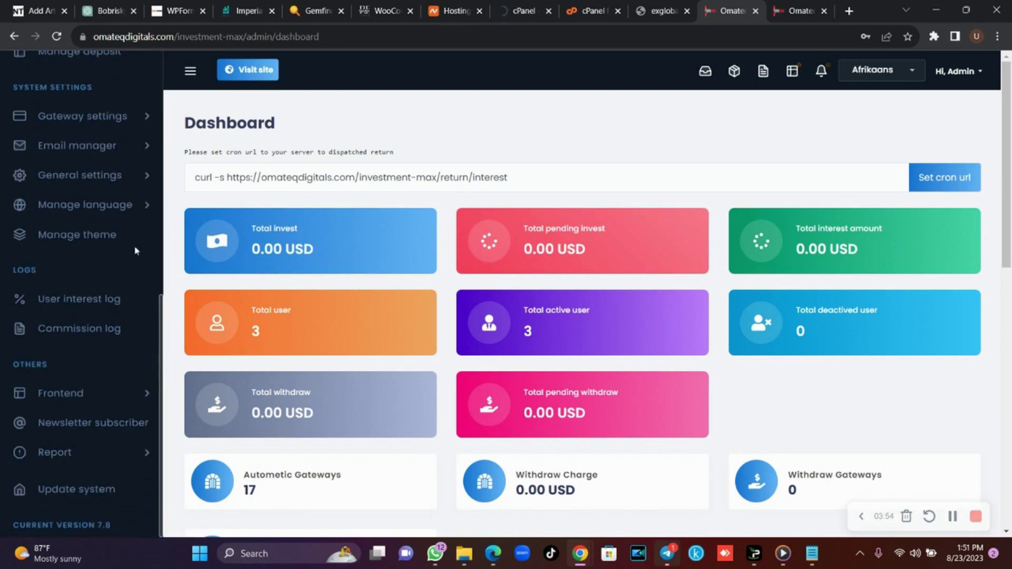
left_click(114, 149)
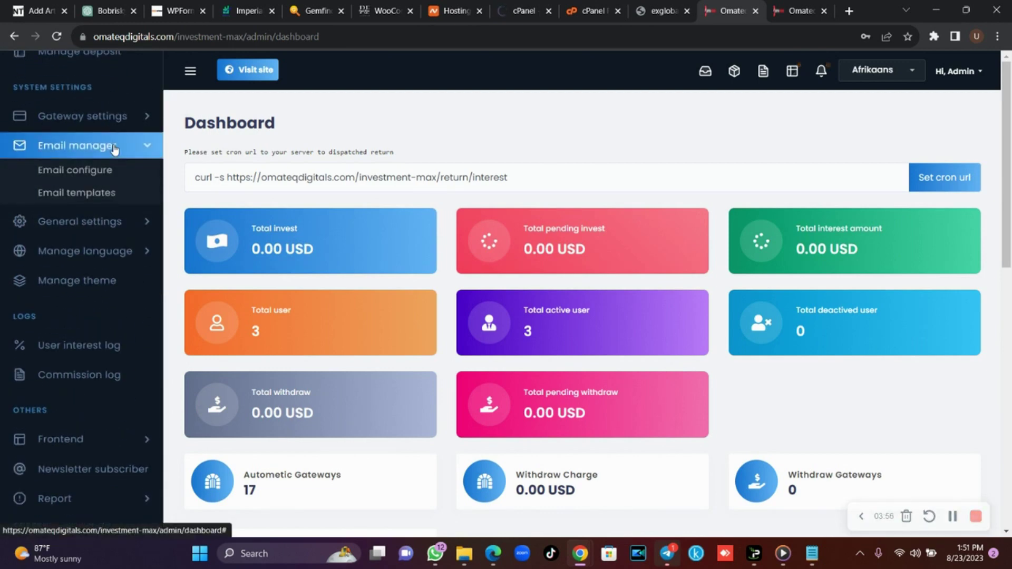
left_click(110, 176)
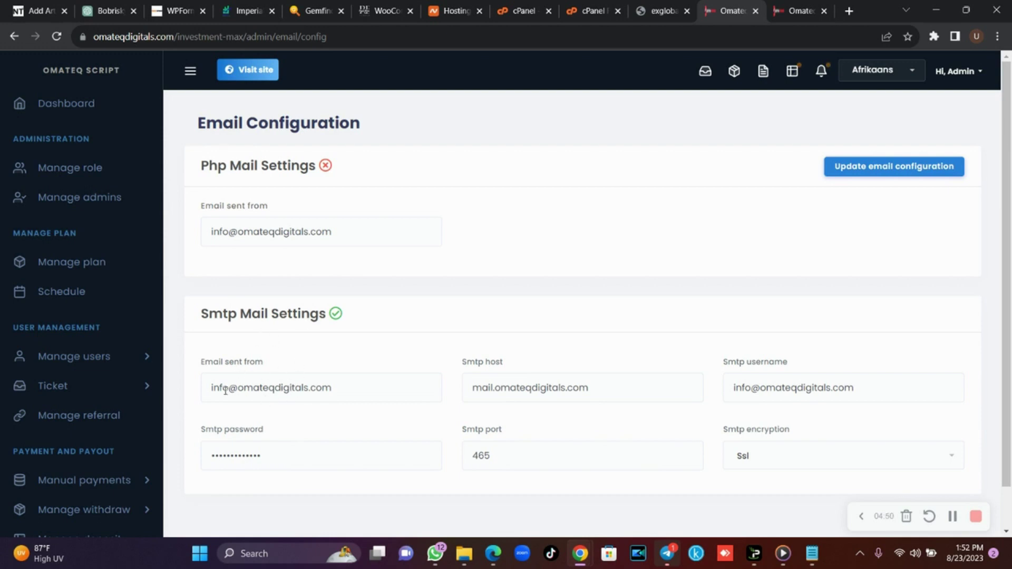
Step: Select the SMTP 'Email sent from' address and switch to cPanel's Email Accounts list
left_click_drag(352, 389, 206, 389)
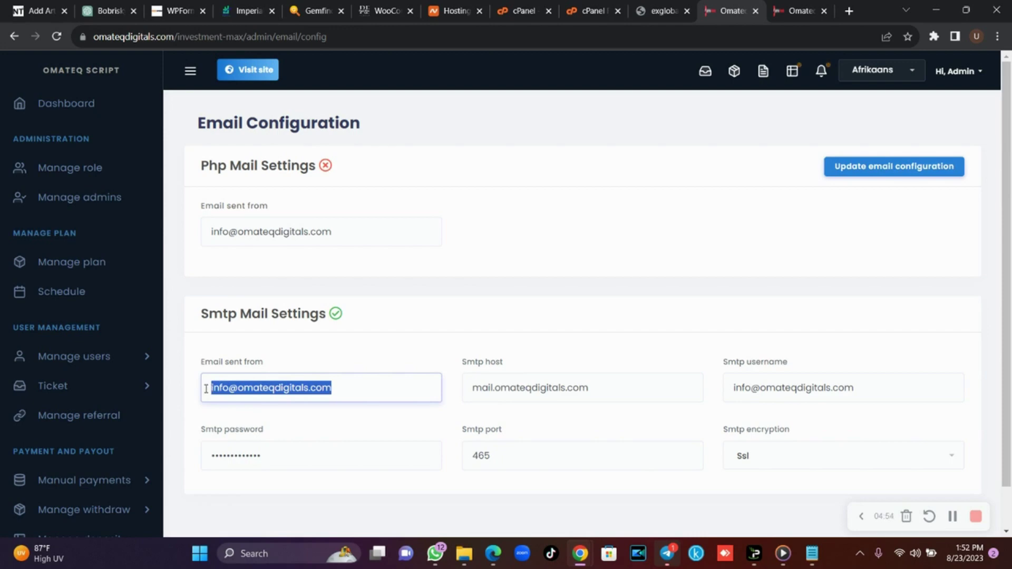
left_click(507, 11)
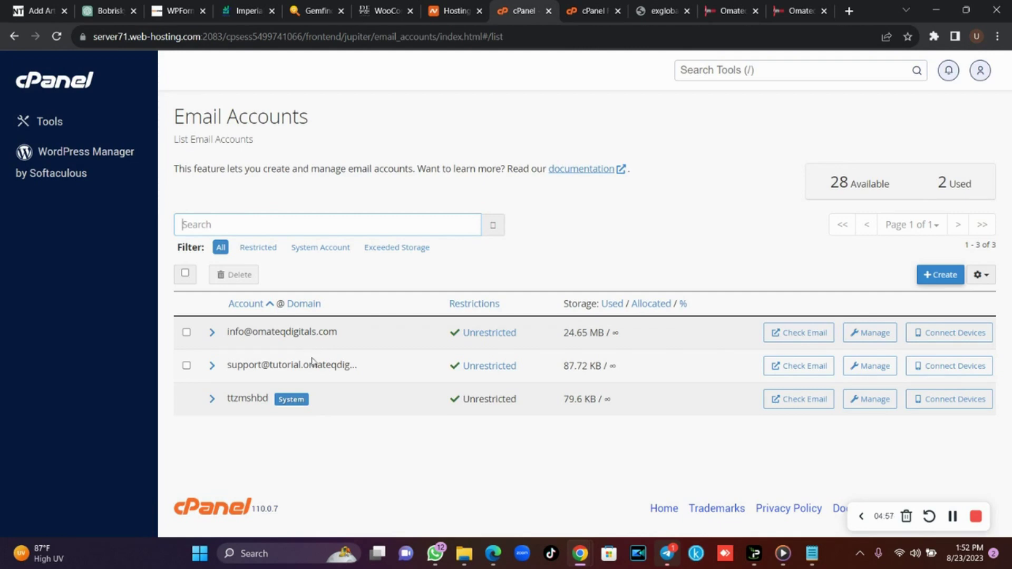
Step: Load Connect Devices for the first cPanel mail account, then return to Omateq's SMTP host field
left_click(932, 344)
left_click(730, 10)
left_click(608, 396)
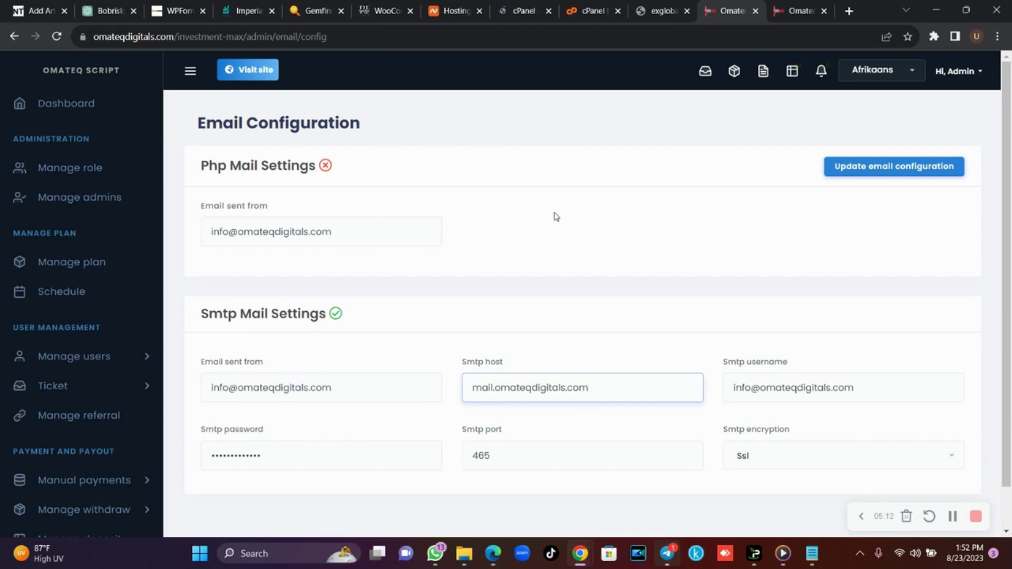
left_click(520, 12)
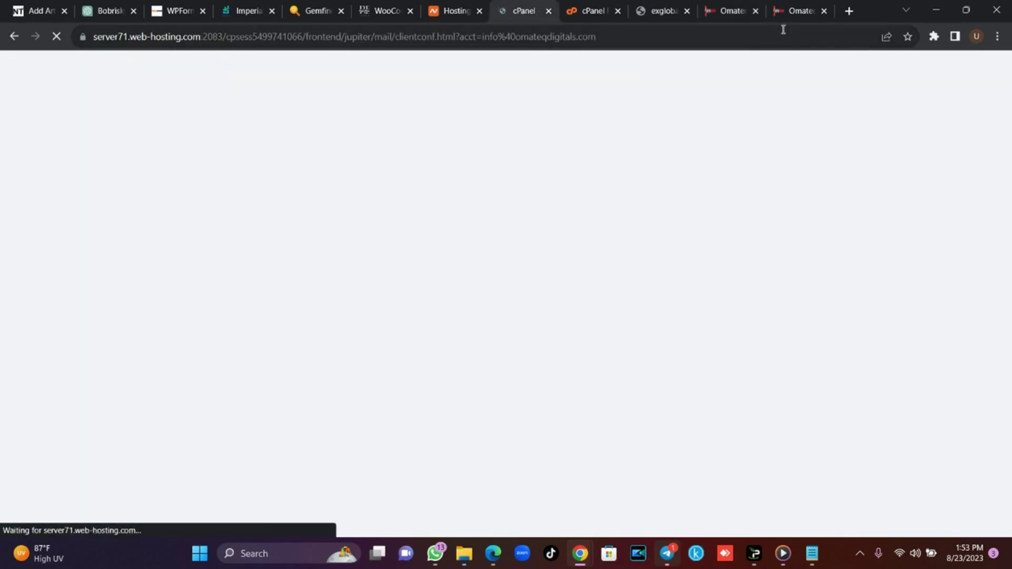
left_click(727, 12)
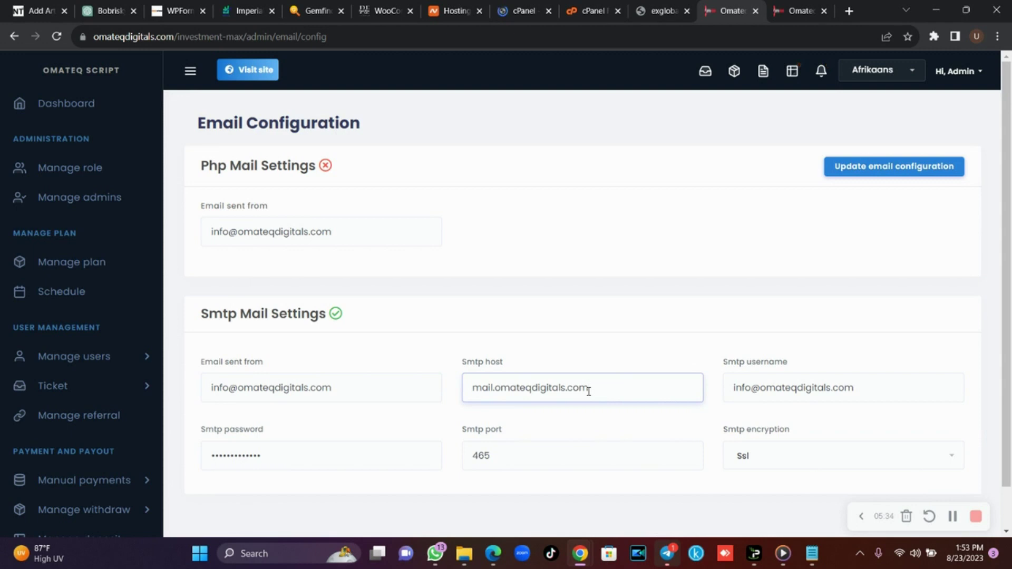
Step: Remove the 'mail.' prefix so the SMTP host reads omateqdigitals.com, then visit the username and password fields
left_click(497, 390)
key("BackSpace")
key("BackSpace")
key("BackSpace")
key("BackSpace")
key("BackSpace")
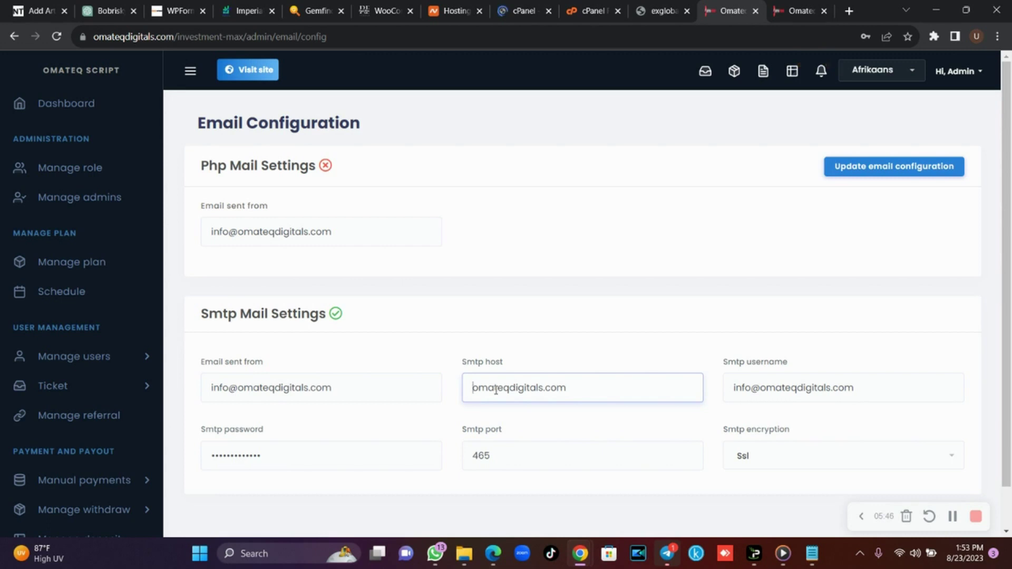
left_click(867, 392)
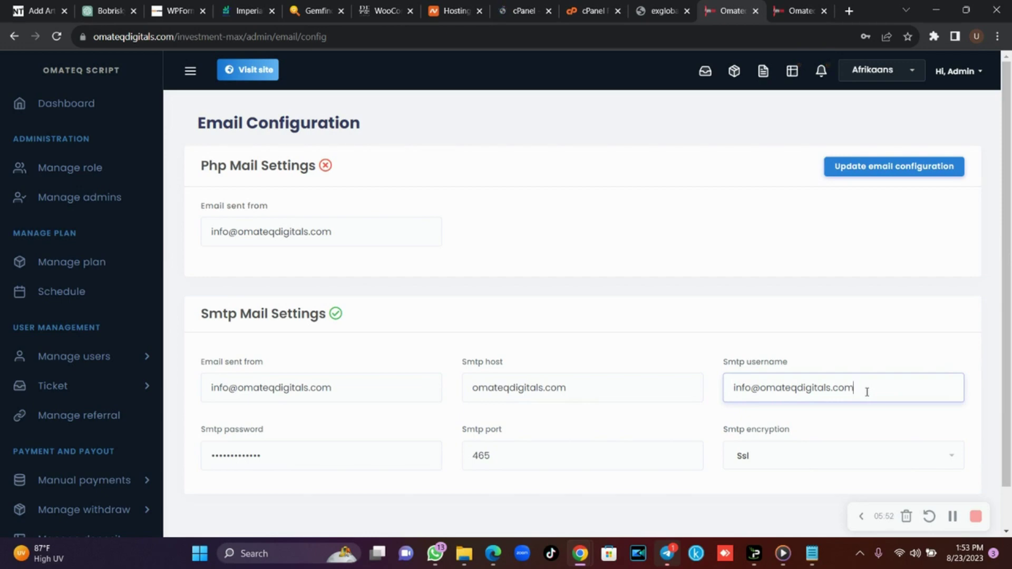
scroll(867, 393, "down", 1)
left_click(308, 407)
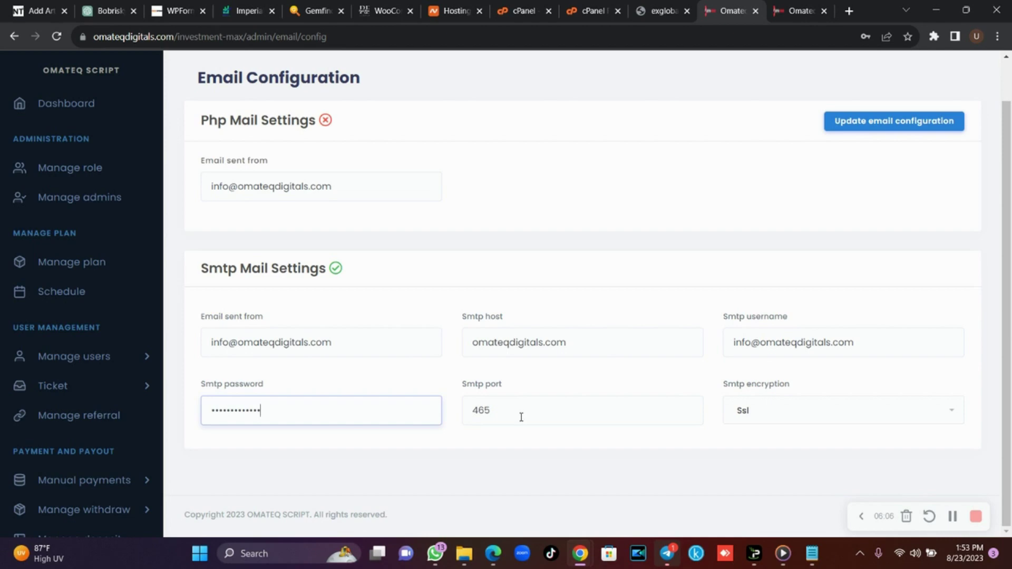
left_click(522, 10)
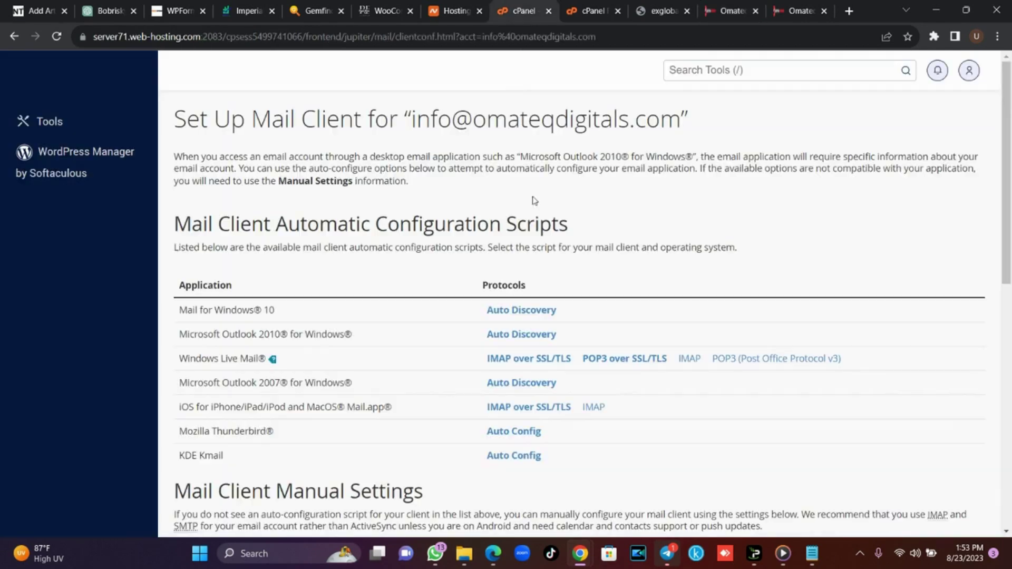
left_click_drag(1008, 206, 1010, 344)
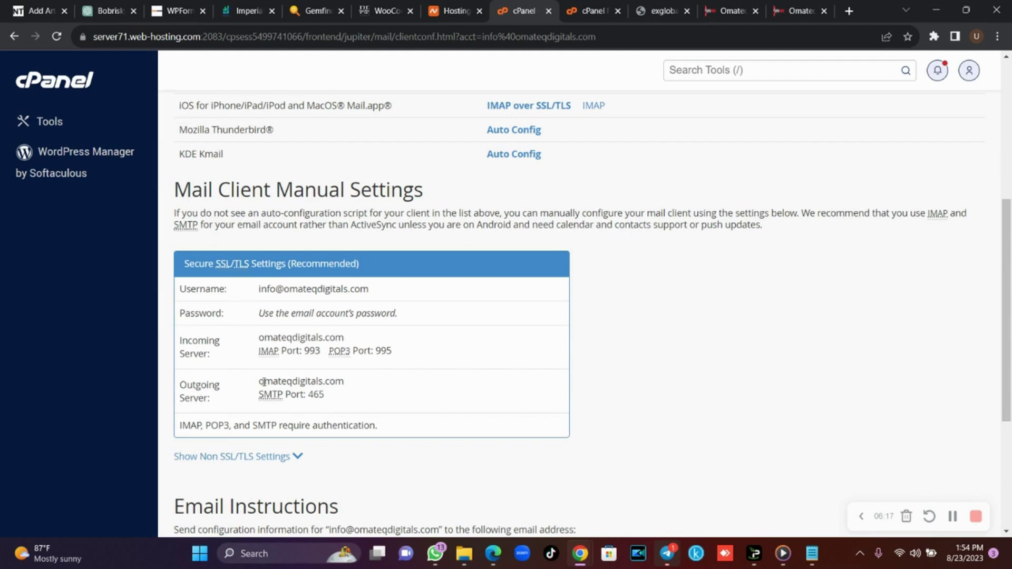
left_click_drag(259, 381, 357, 378)
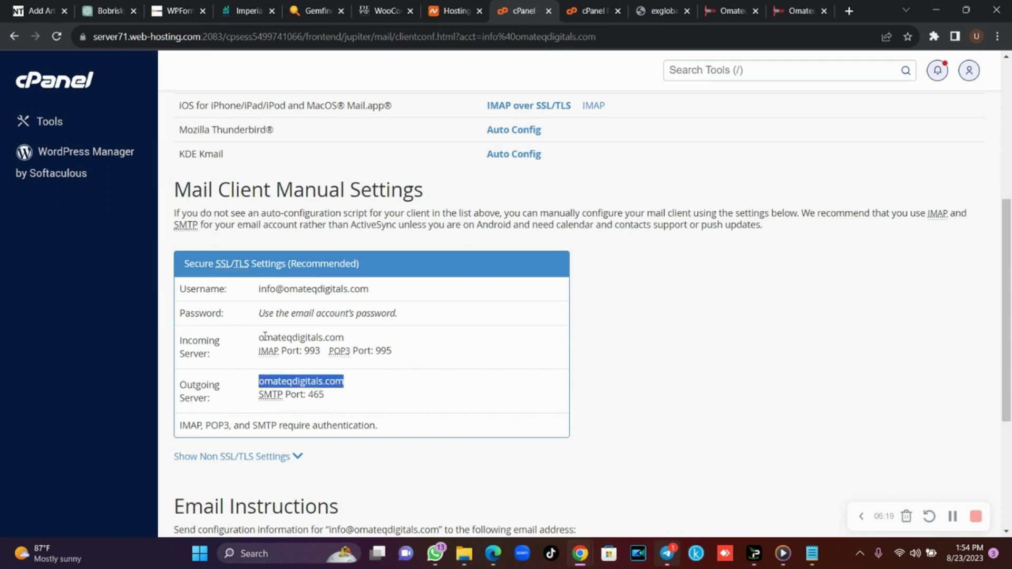
left_click_drag(260, 337, 348, 338)
left_click_drag(326, 396, 310, 397)
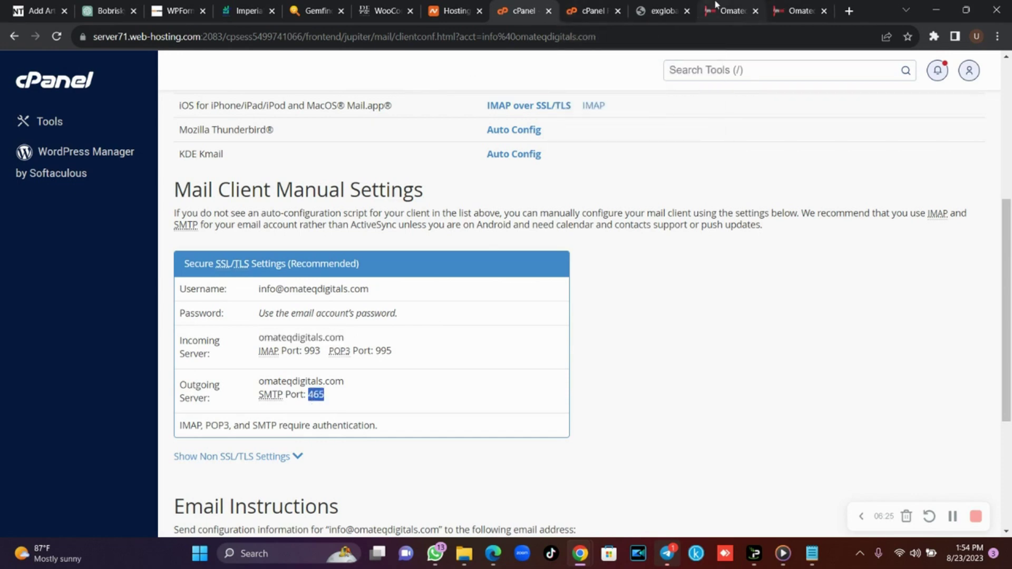
left_click(732, 10)
left_click_drag(515, 414, 467, 411)
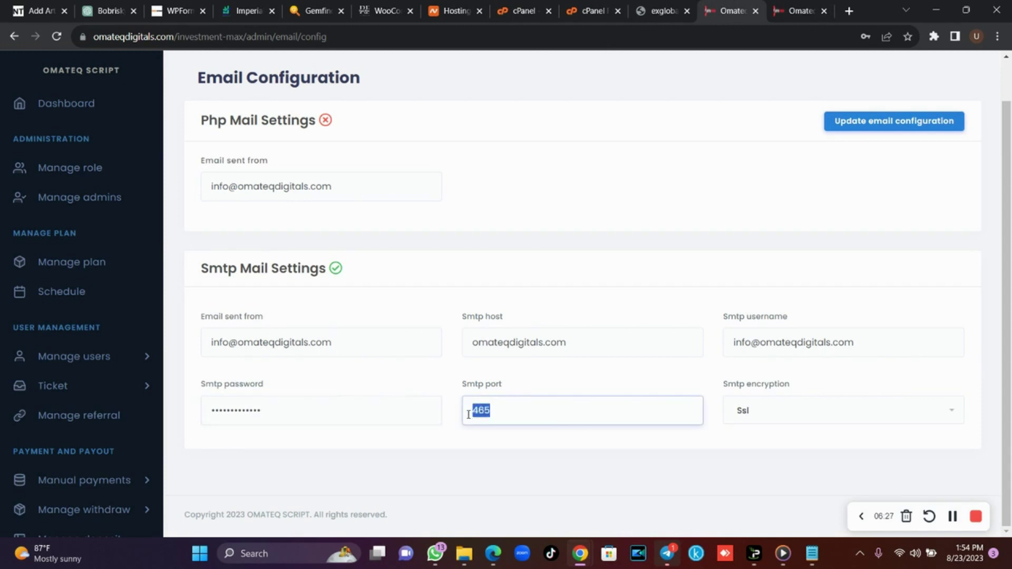
left_click(789, 411)
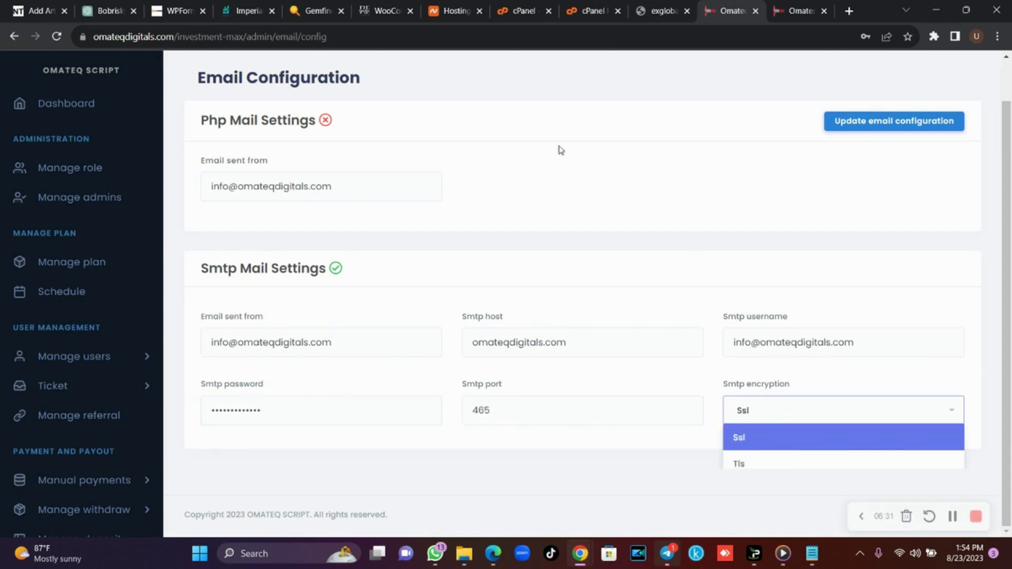
left_click(585, 10)
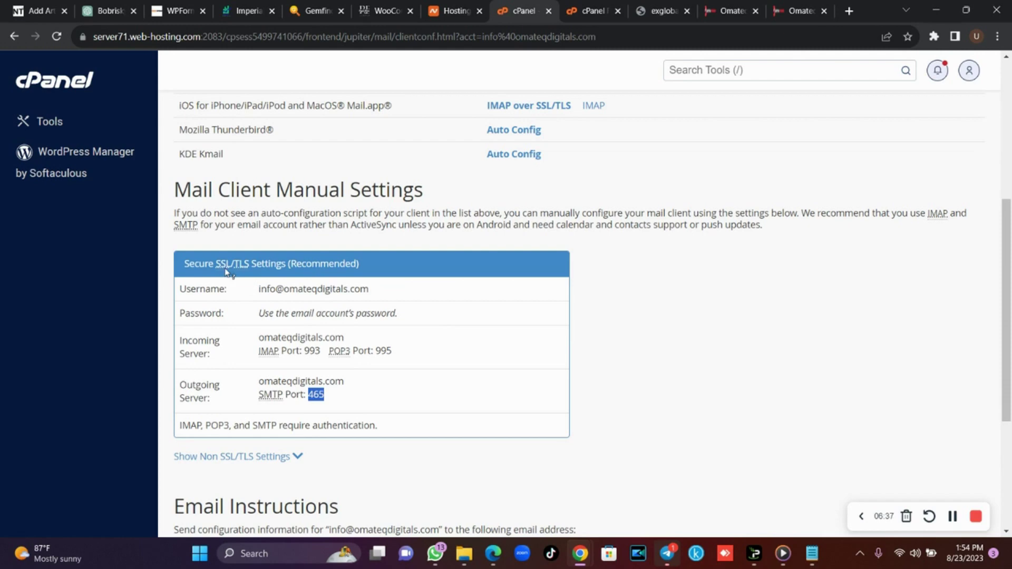
left_click(730, 10)
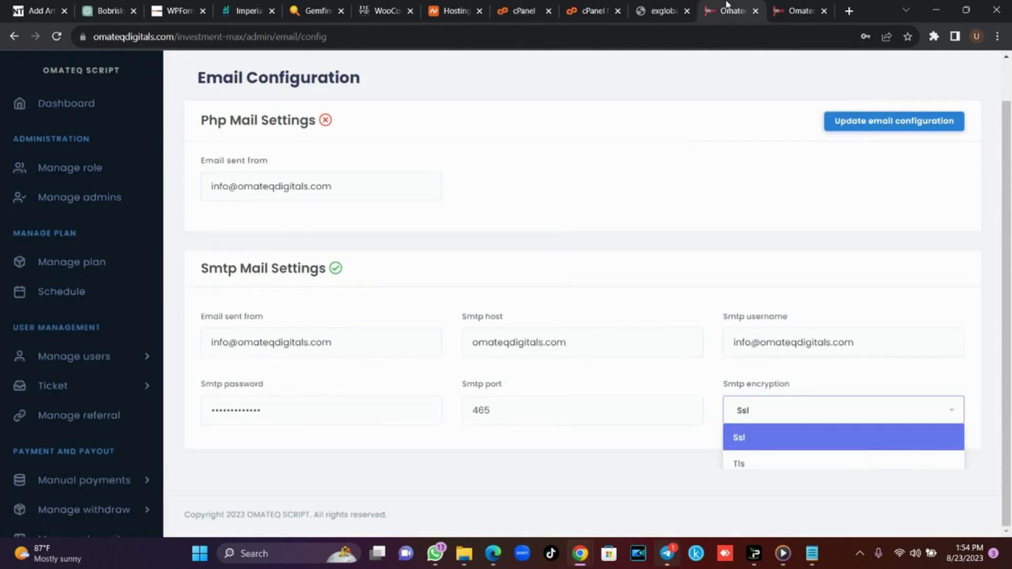
left_click(758, 438)
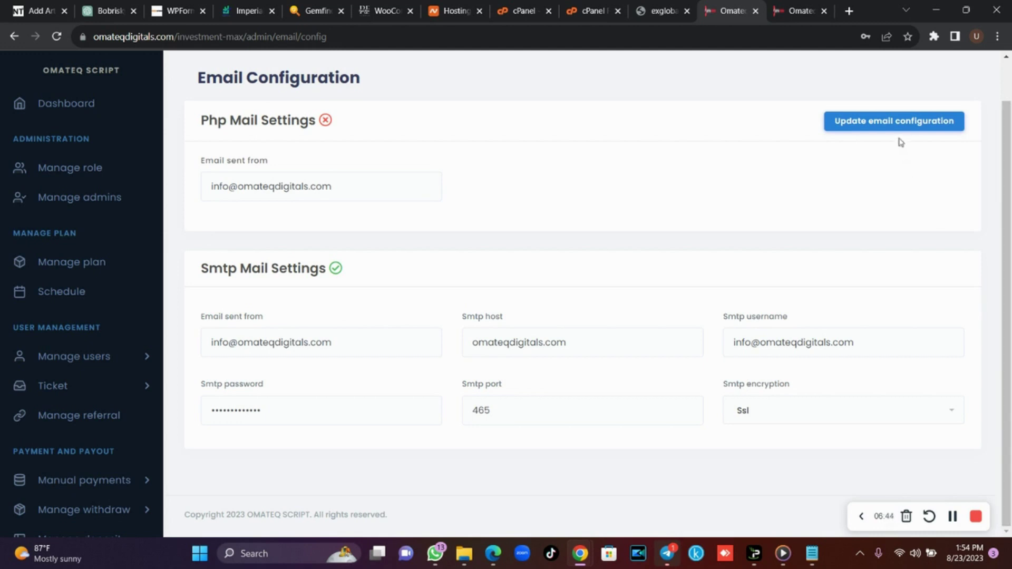
left_click(833, 124)
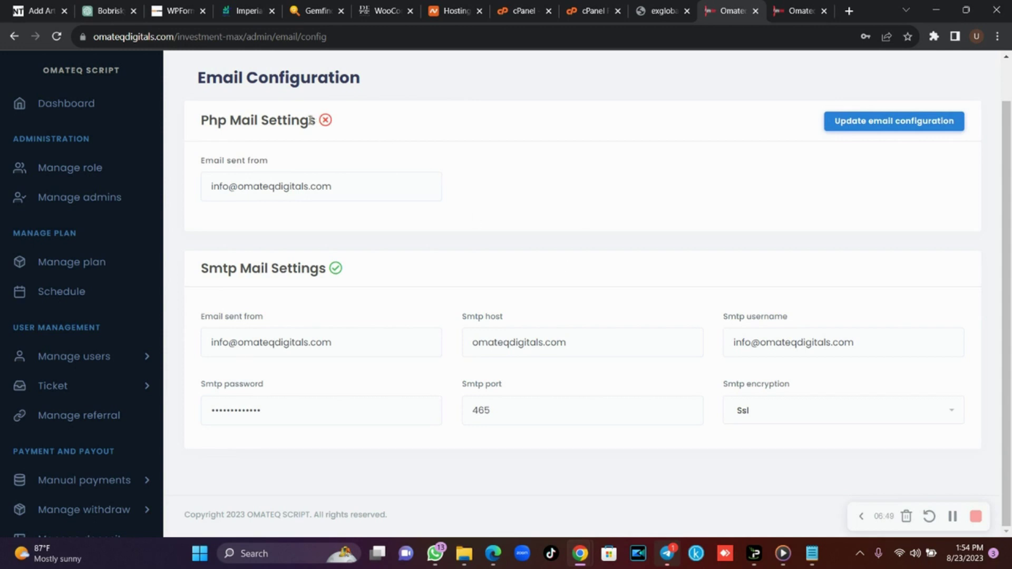
Step: Save the settings with Update email configuration and get the success message
left_click(875, 120)
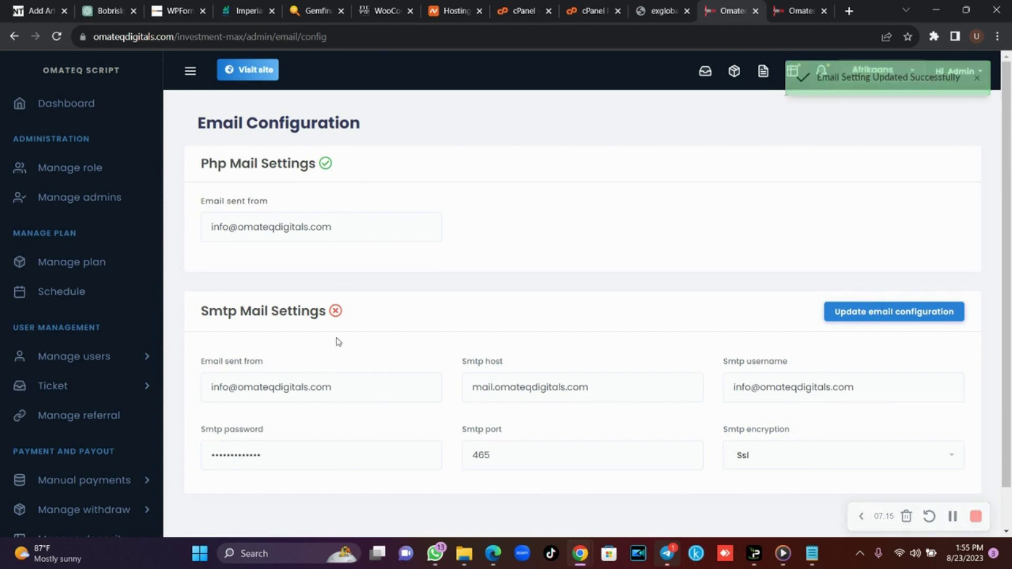
Step: Restore SMTP host omateqdigitals.com, retype the SMTP password, and resubmit the configuration
left_click(500, 389)
key("BackSpace")
key("BackSpace")
key("BackSpace")
key("BackSpace")
key("BackSpace")
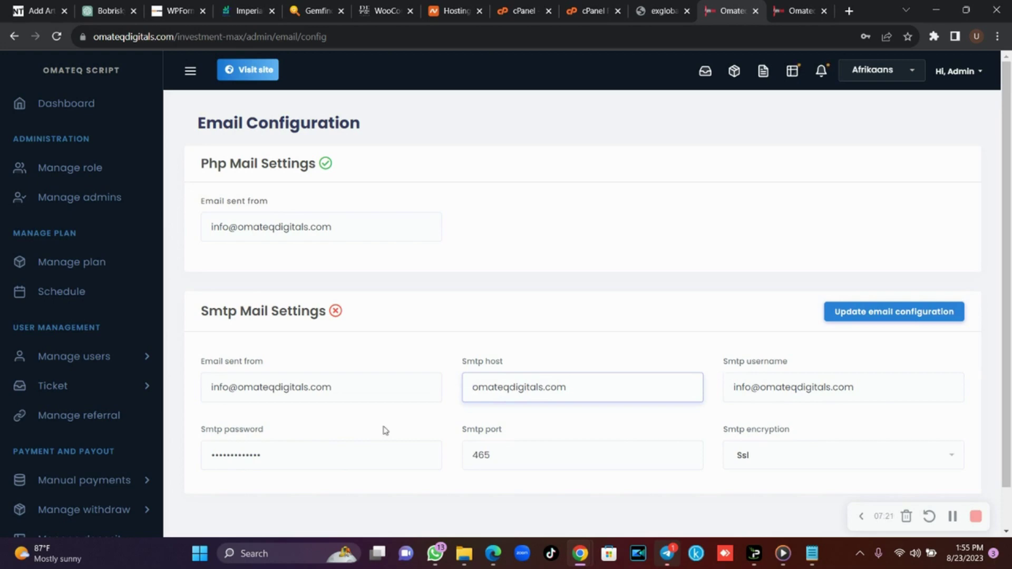
double_click(330, 457)
type("aaaaa")
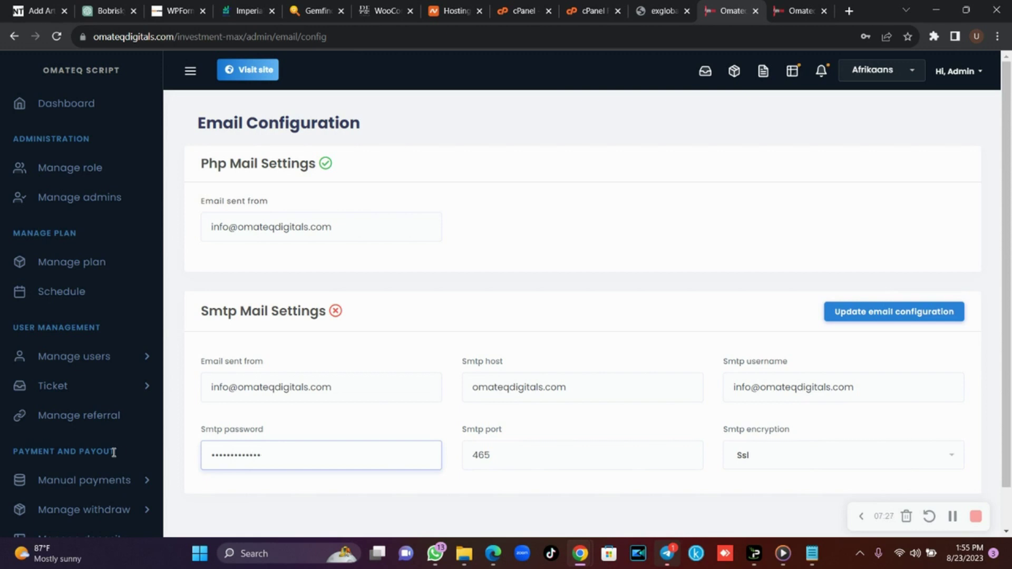
left_click(907, 316)
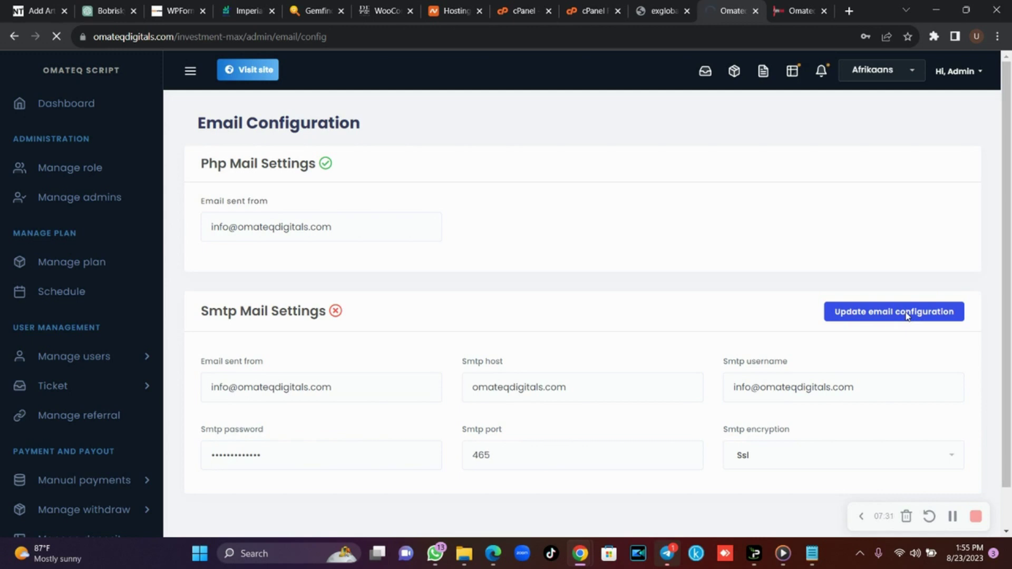
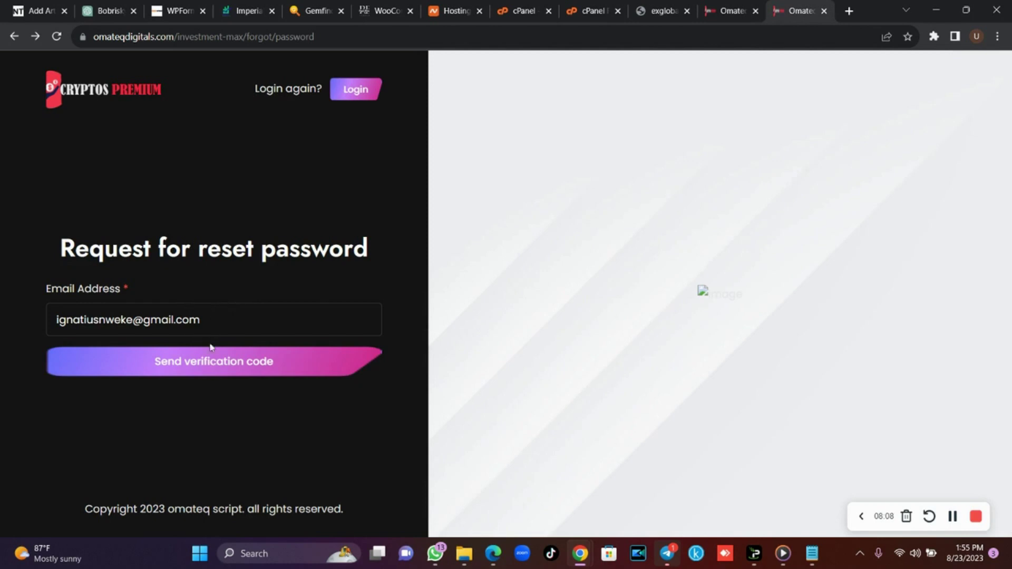
Step: Send the password-reset verification code to the entered account e-mail address
left_click(215, 363)
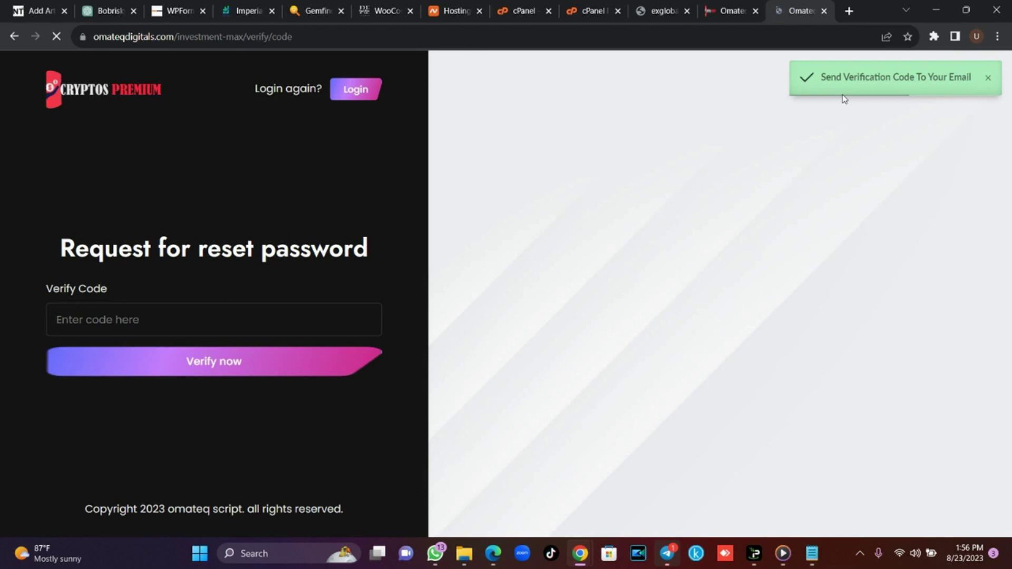
Step: Focus the Verify Code field and dismiss the saved-code suggestions, leaving it empty
left_click(244, 328)
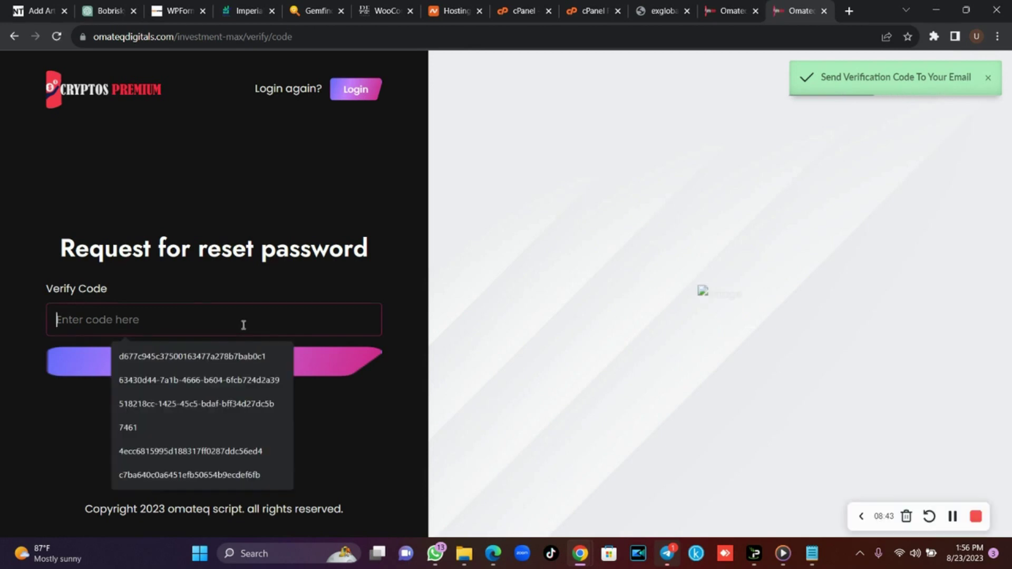
left_click(212, 293)
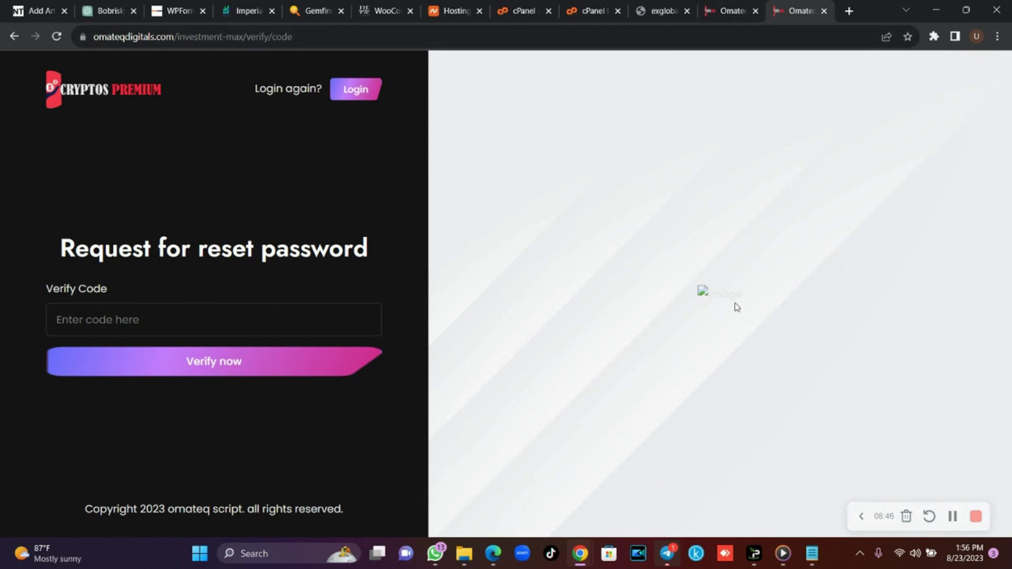